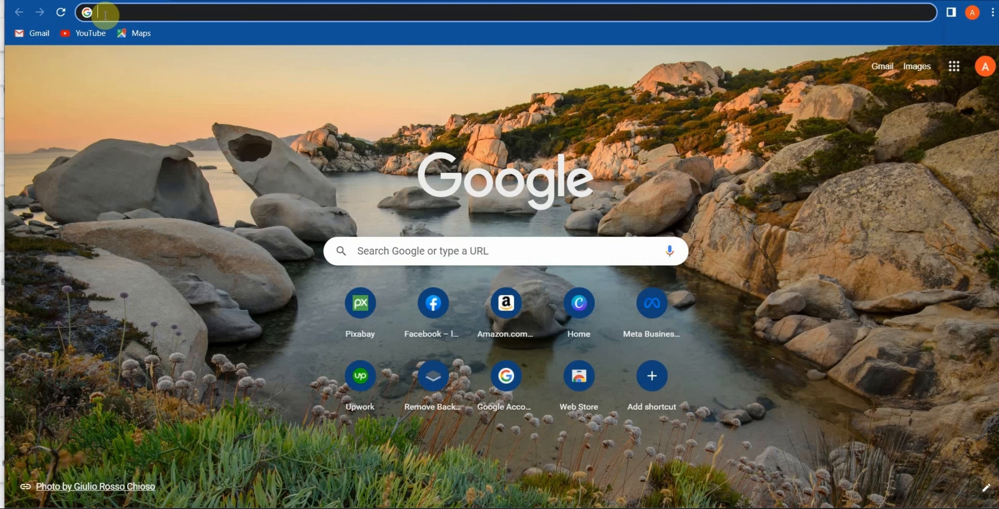
Go to kdp.amazon.com in the Chrome address bar.
text(kdp.ama)
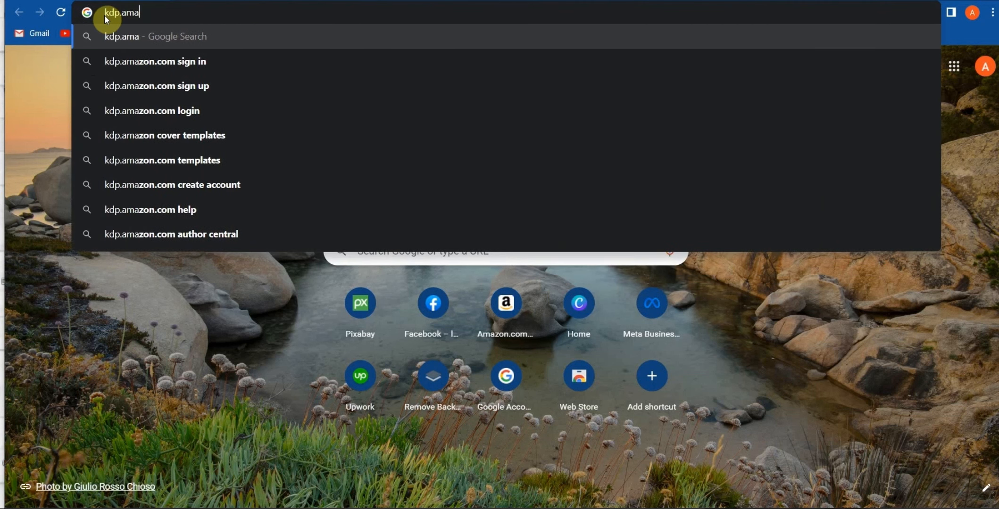
text(zon.com)
key(Return)
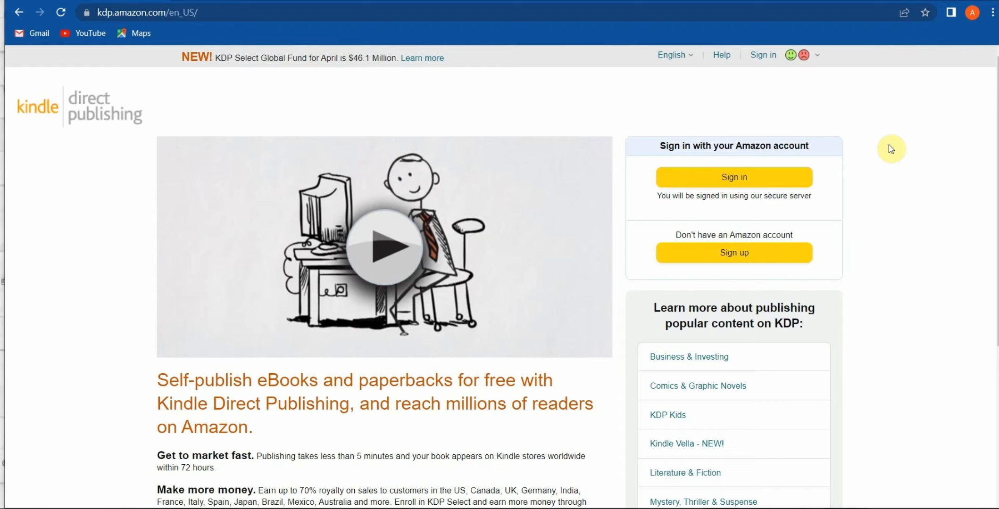
Sign up for a new KDP account, entering the name, e-mail and password twice, then submit.
click(739, 257)
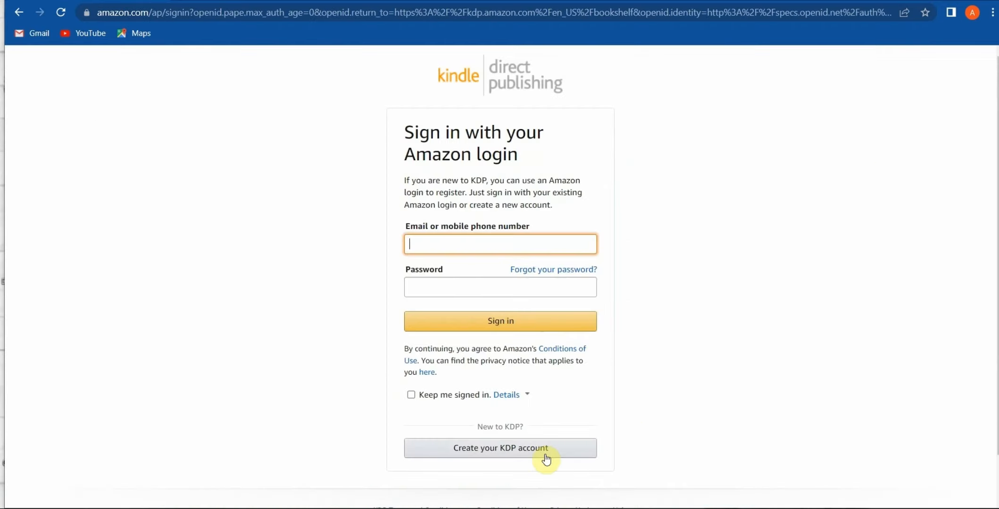
click(546, 457)
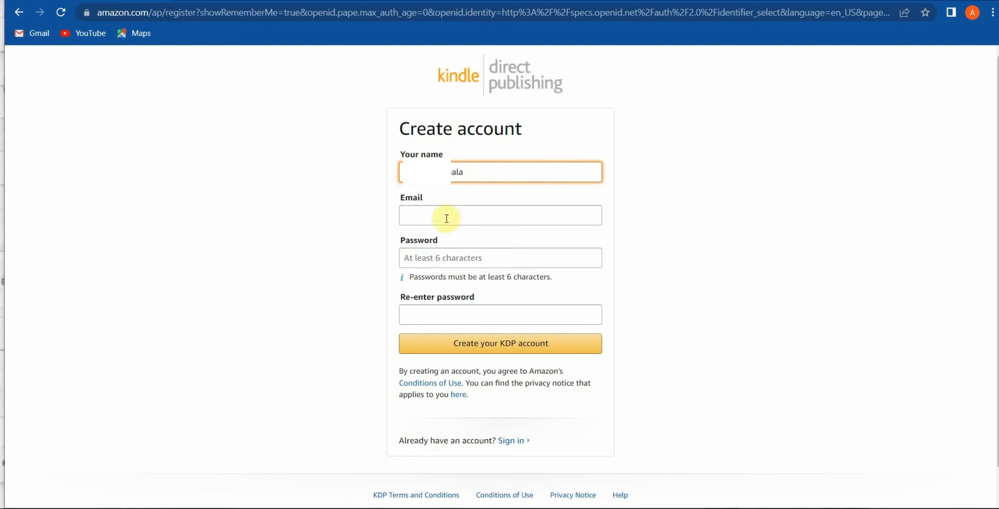
click(409, 215)
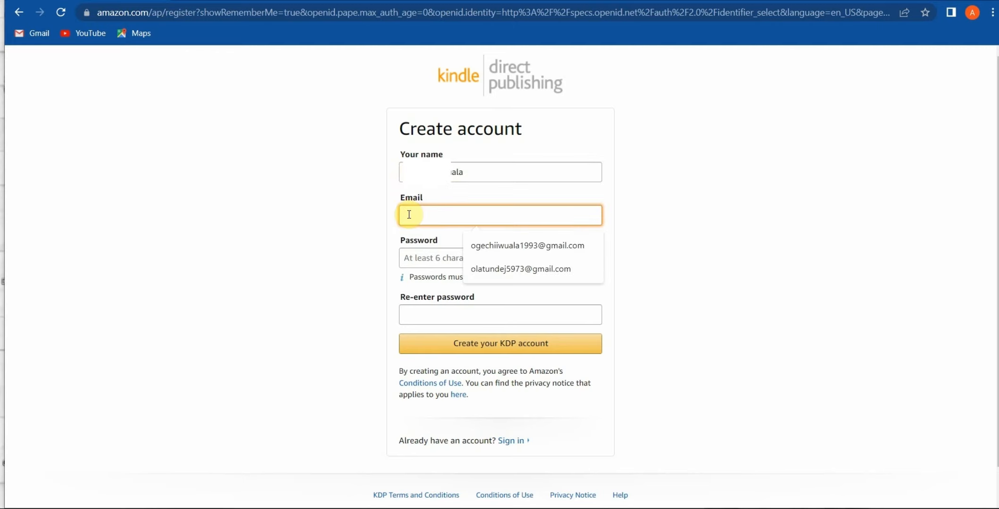
click(424, 258)
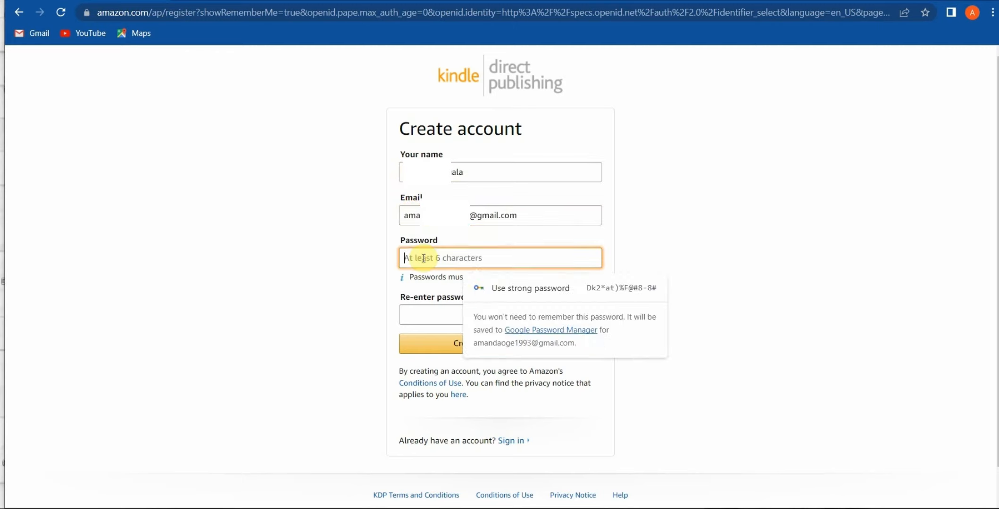
click(422, 313)
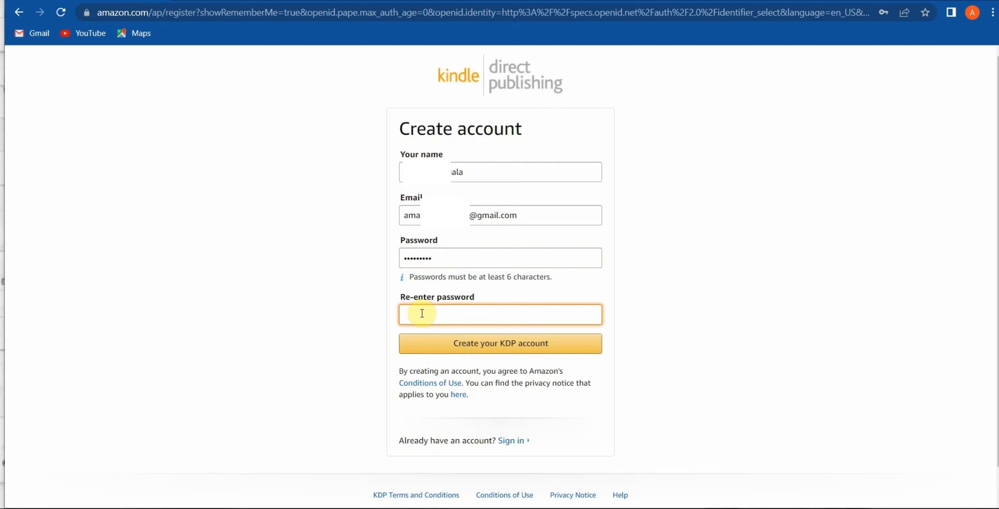
key(ctrl+v)
click(509, 345)
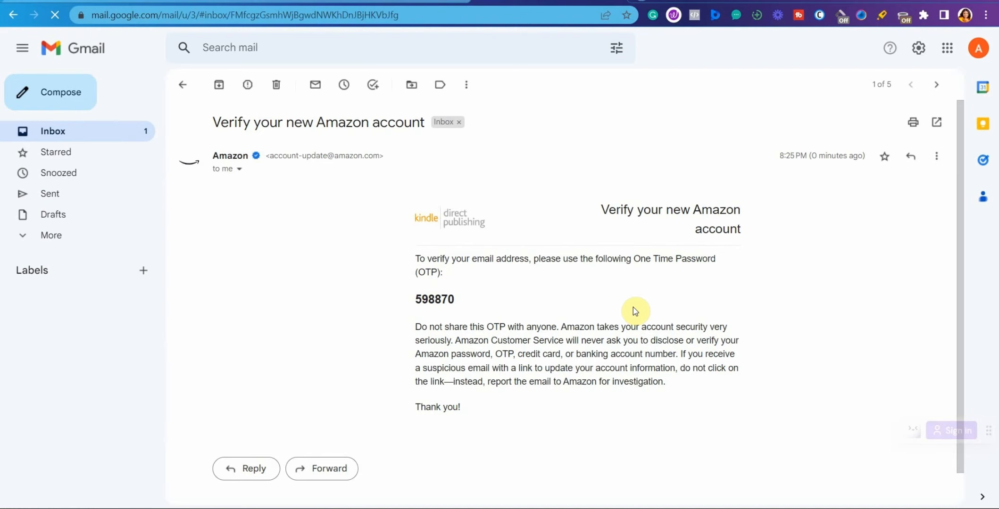
Copy the one-time password from the Gmail message into Enter OTP and create the Amazon account.
drag(457, 298, 405, 300)
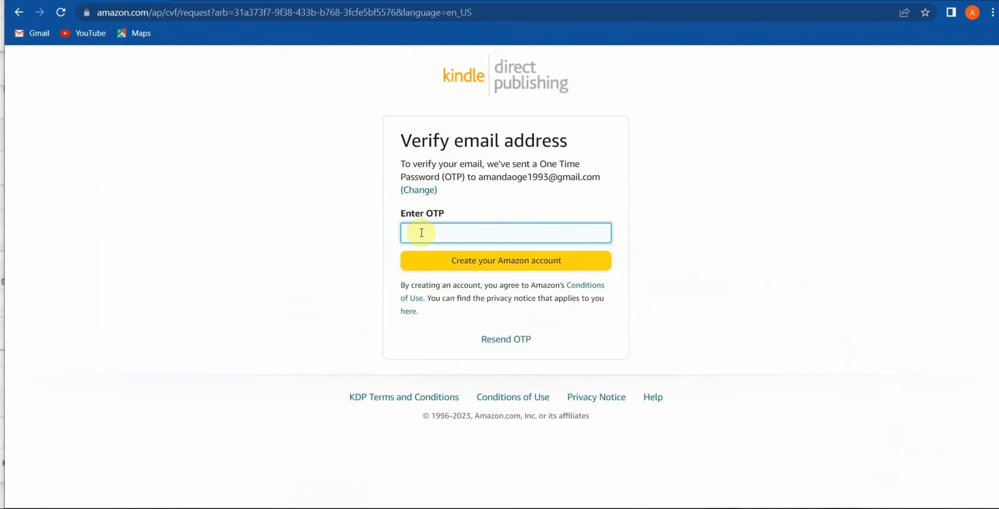
key(ctrl+v)
click(527, 262)
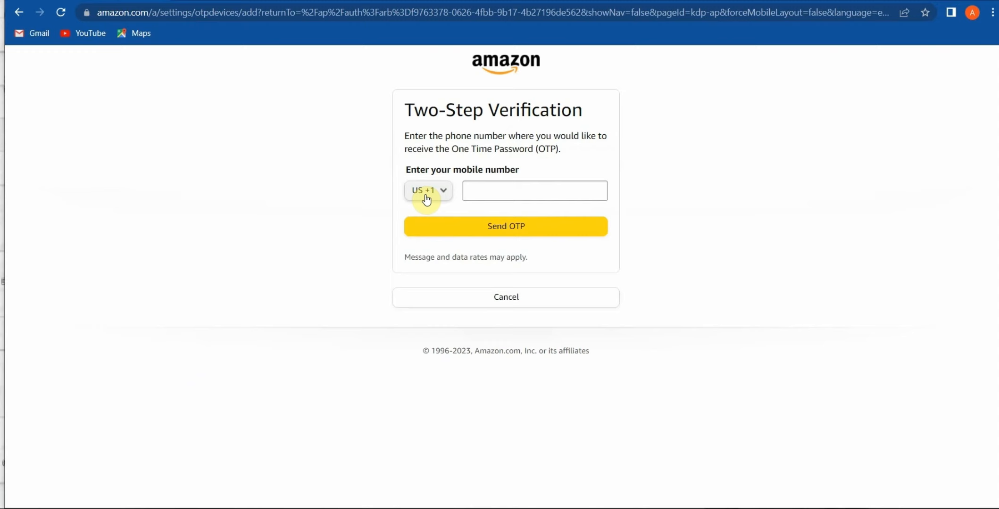
Enter the mobile phone number with the Nigeria +234 country code.
click(426, 196)
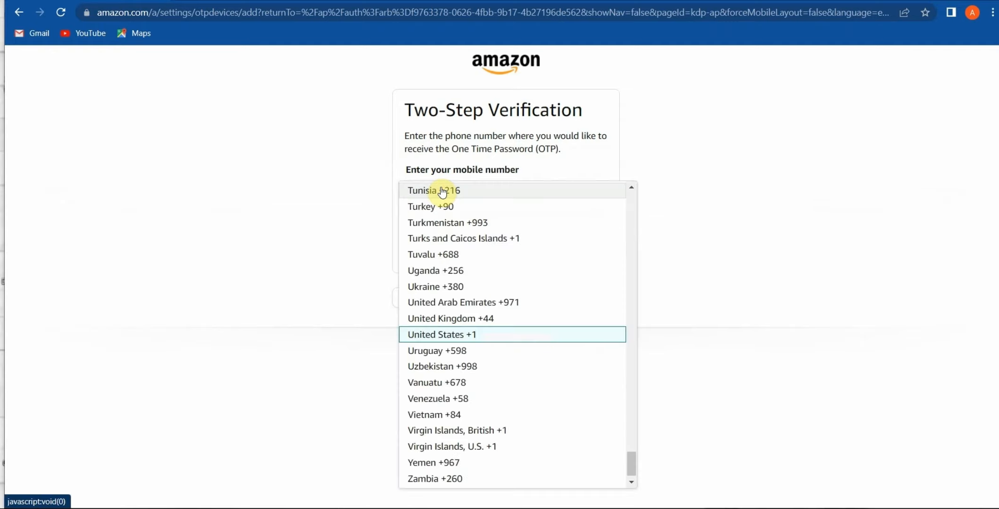
click(630, 384)
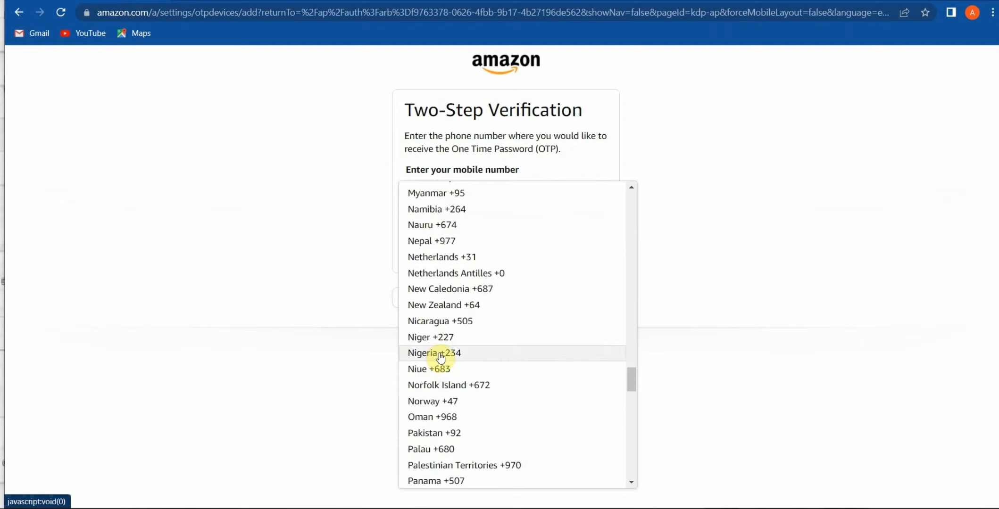
click(440, 353)
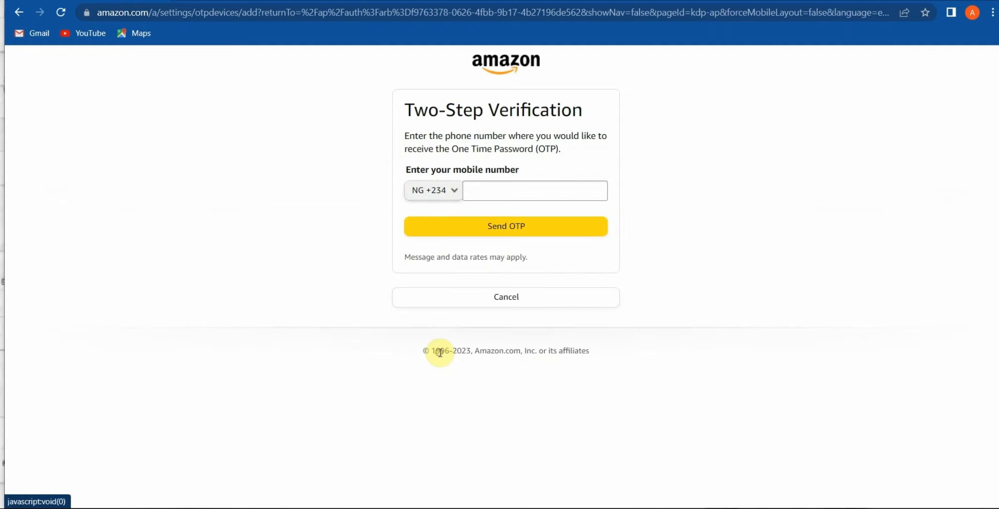
click(478, 193)
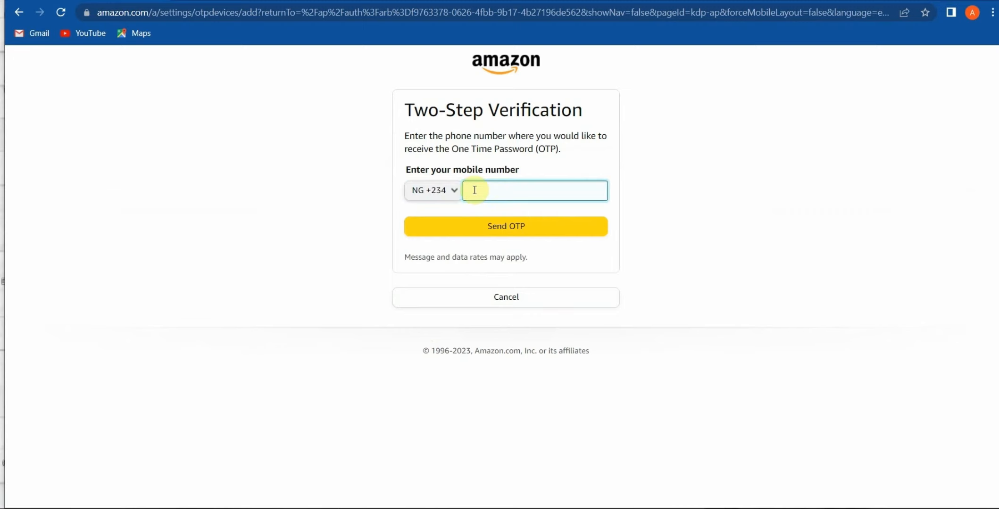
key(ctrl+v)
Send the one-time password to the phone and confirm the texted code.
click(508, 230)
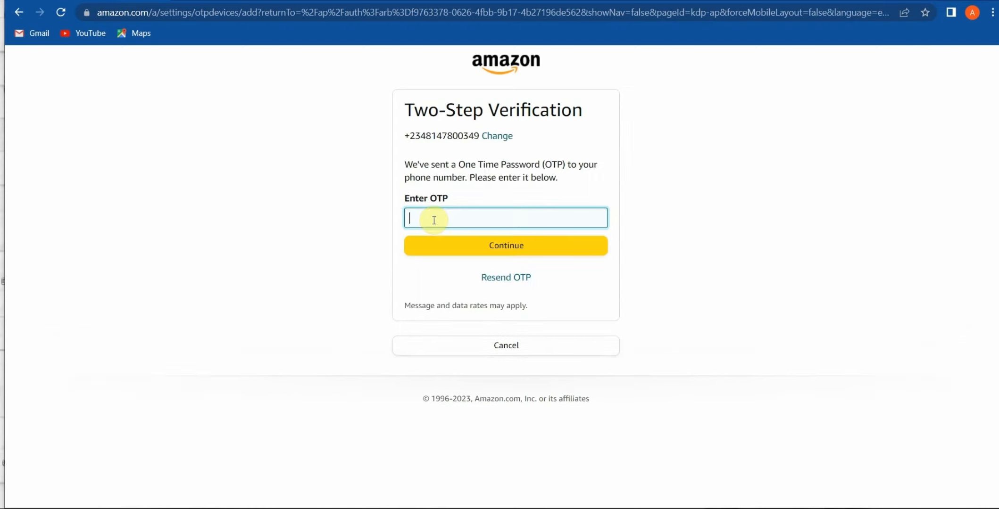
key(ctrl+v)
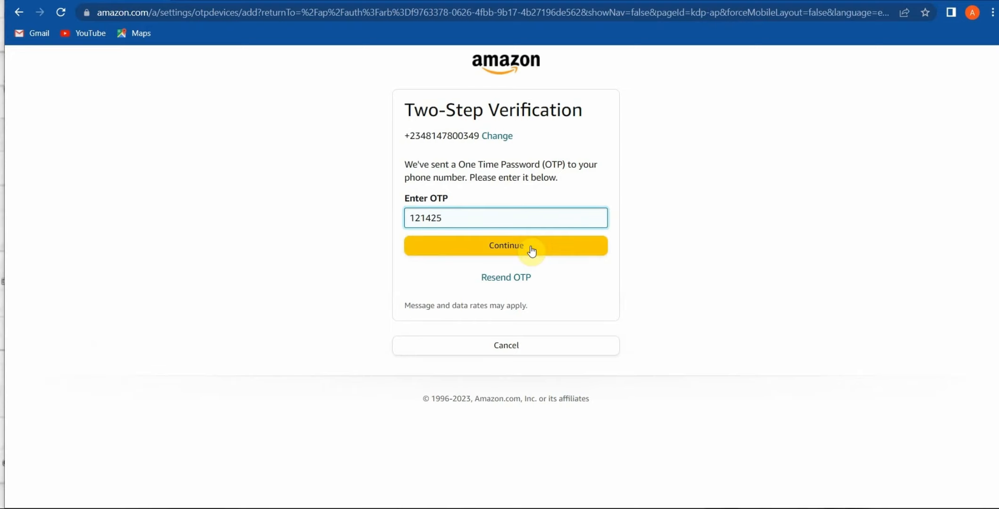
click(532, 252)
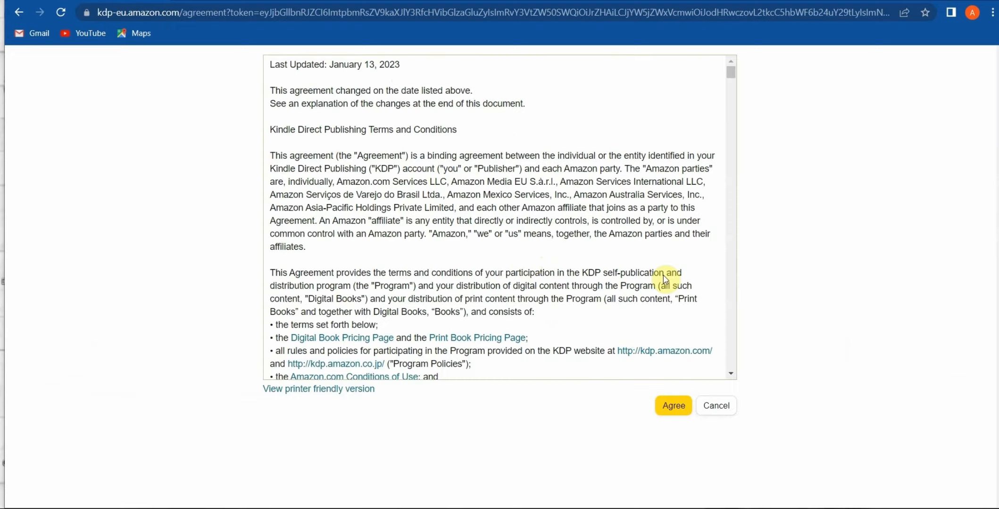
Agree to the KDP Terms and Conditions.
click(670, 411)
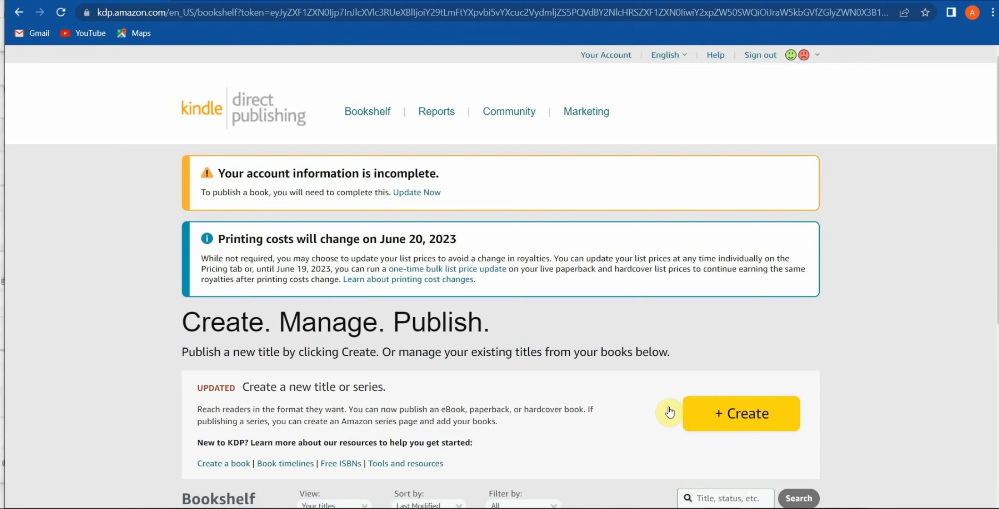
Set the account to Individual, enter the date of birth, and choose Nigeria as country.
click(425, 195)
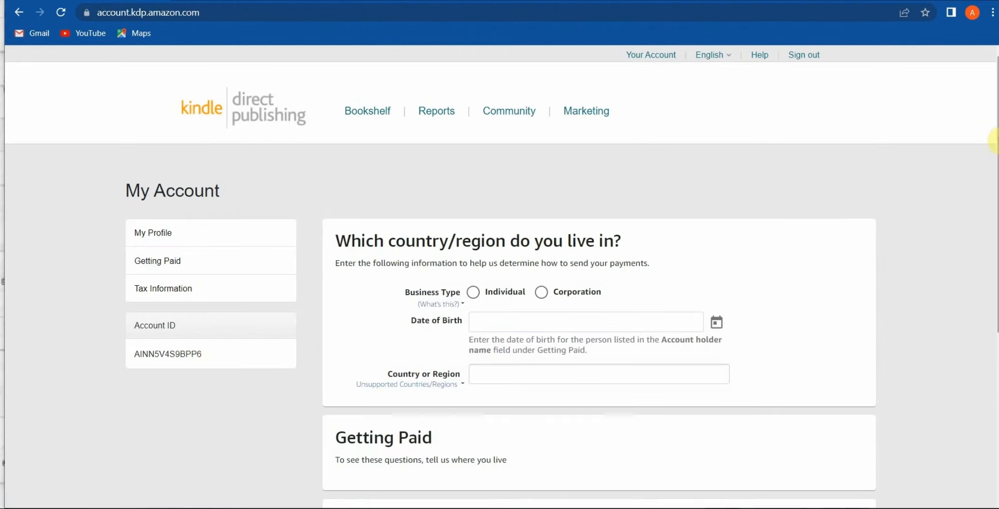
scroll(994, 147, down, 2)
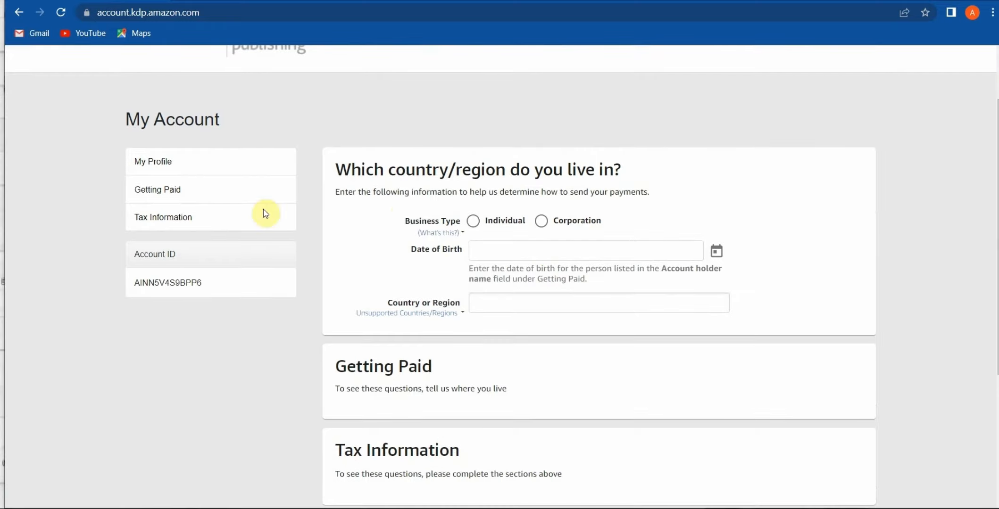
click(490, 219)
click(495, 249)
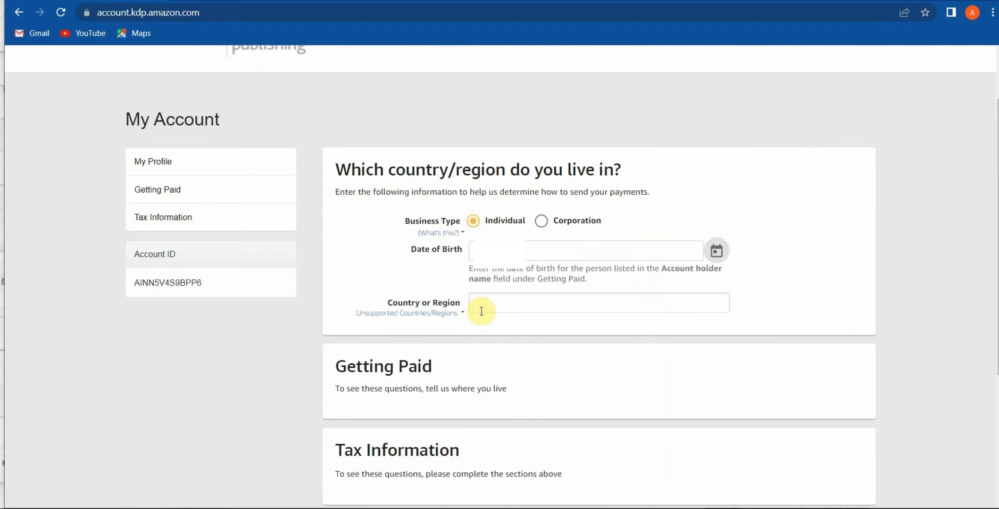
click(485, 302)
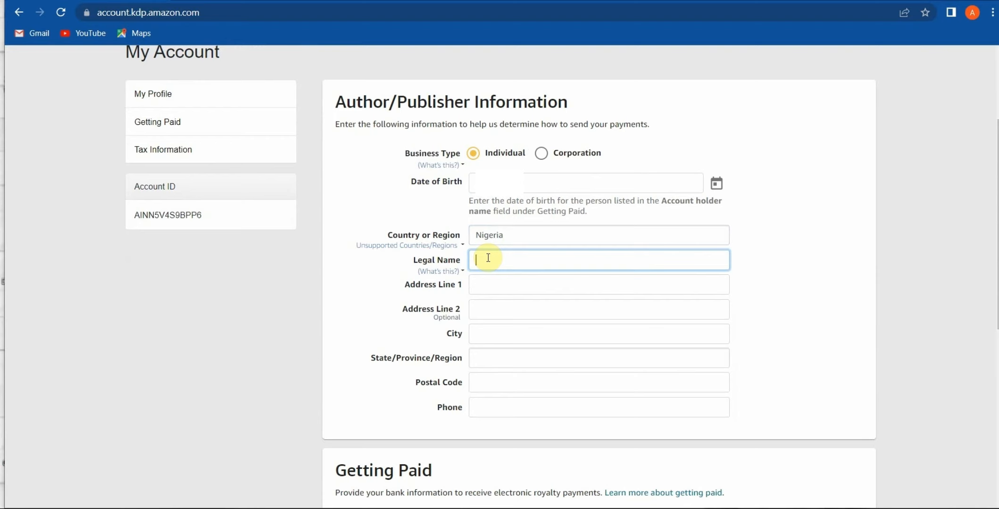
Enter the author's legal name, address line, city, state and postal code.
click(477, 288)
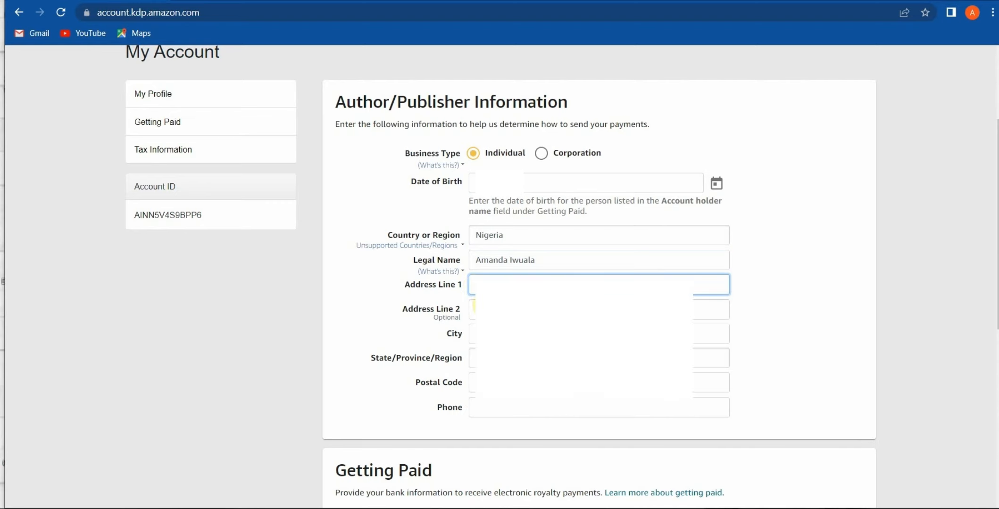
click(543, 334)
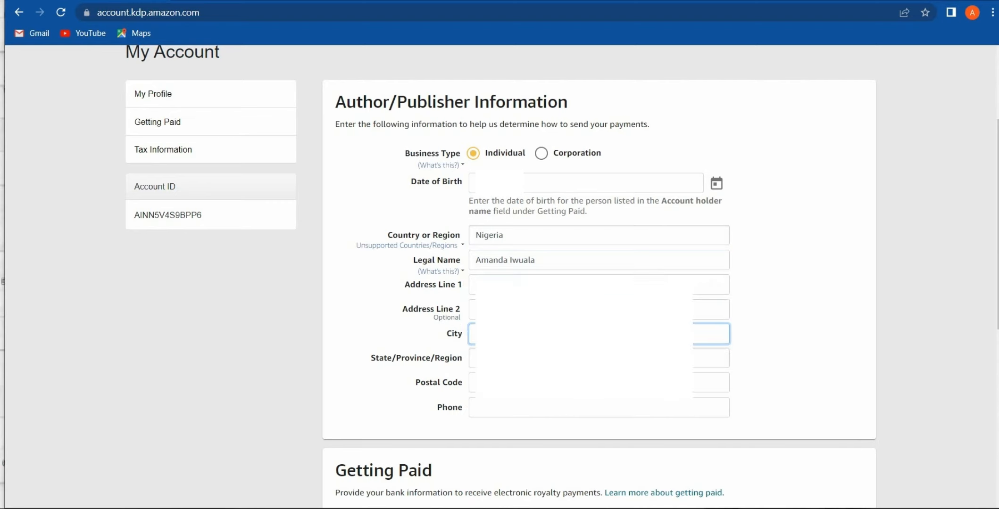
click(476, 360)
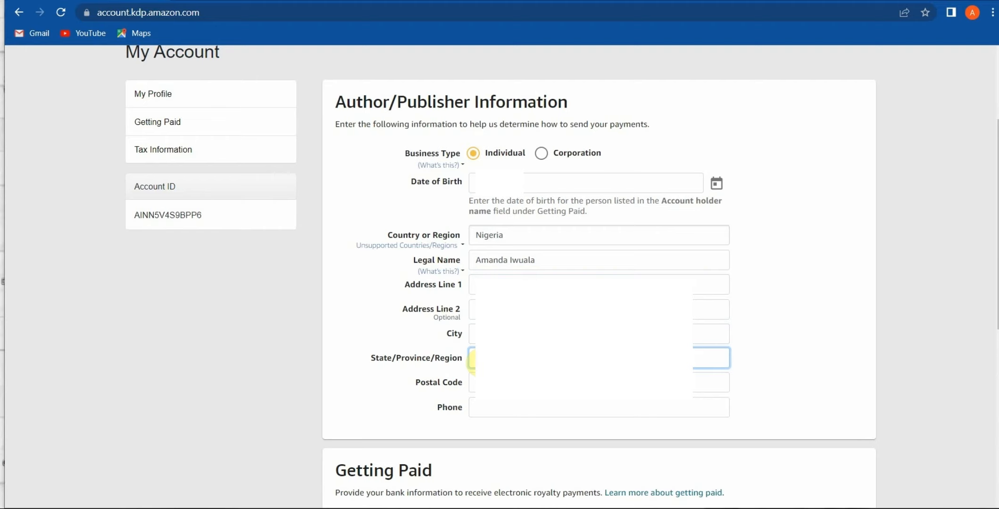
click(542, 383)
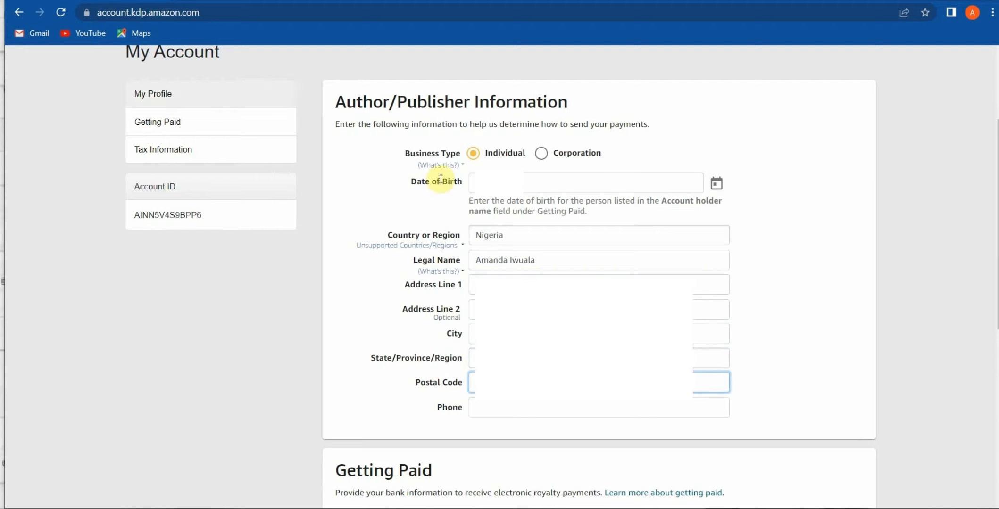
Search Google in a new tab for 'Postal code for Ikeja Lagos' and read the results.
key(ctrl+t)
click(94, 11)
text(Post)
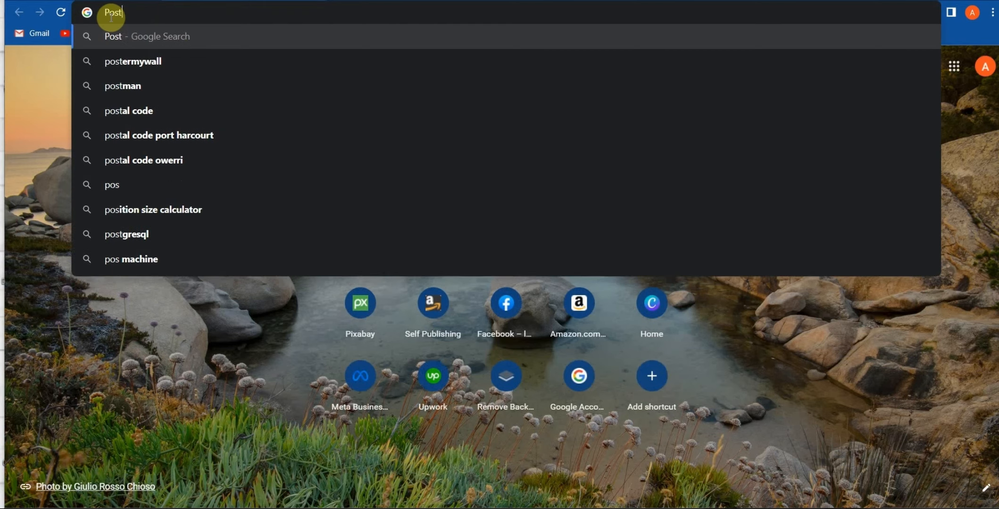
text(al code for Ikeja Lagos)
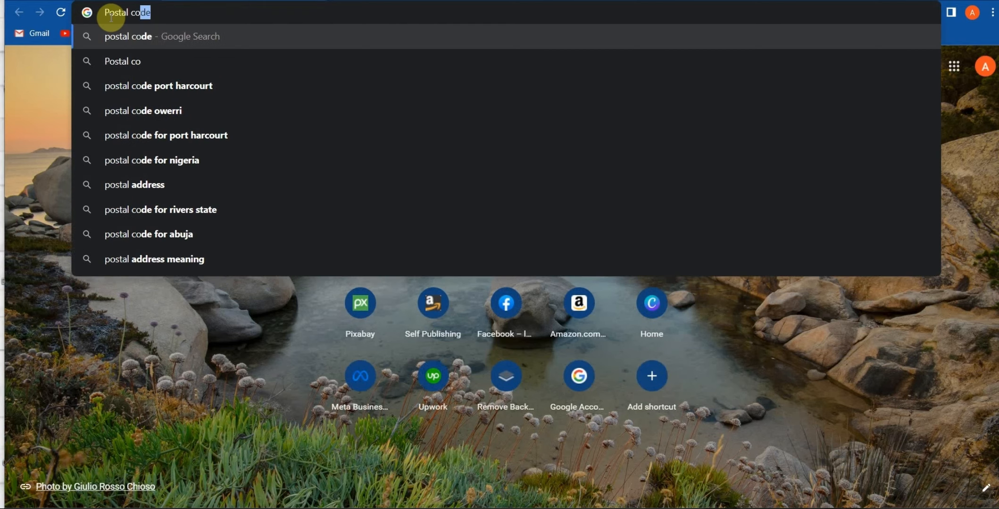
key(Return)
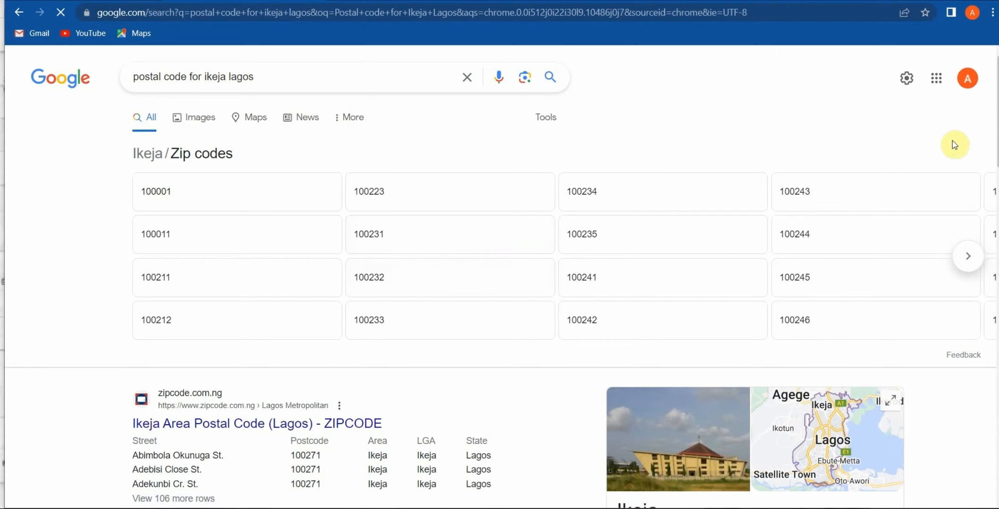
drag(996, 211, 996, 241)
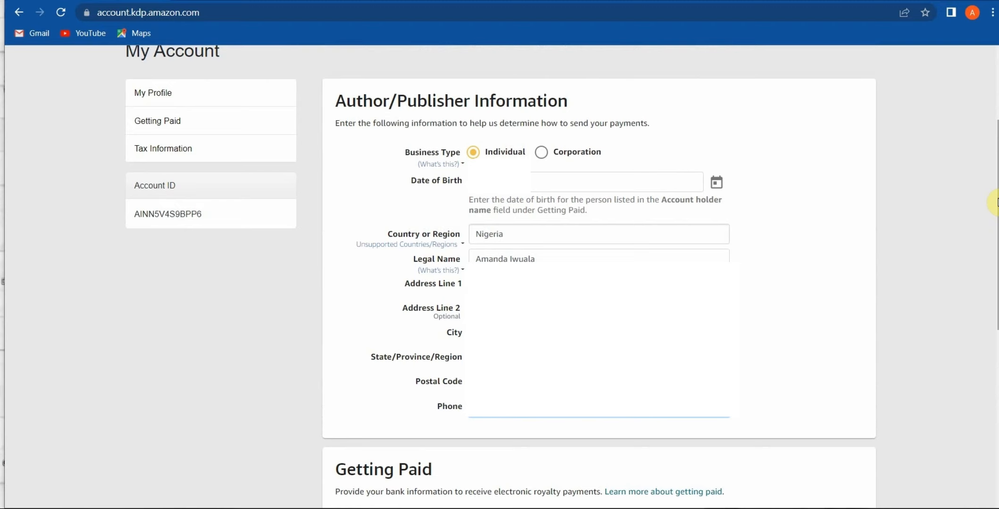
Scroll to Getting Paid and open the 'Where is your bank?' country list.
drag(998, 203, 997, 332)
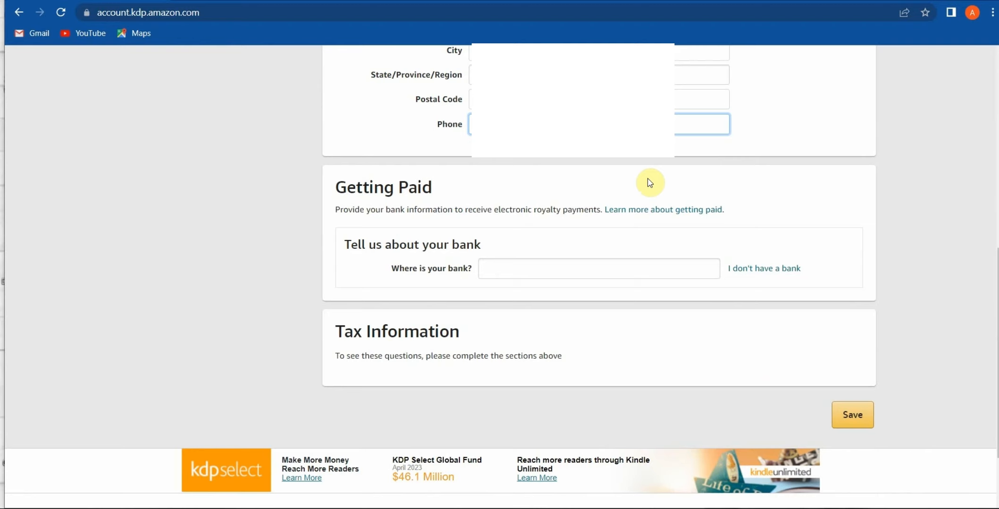
click(503, 268)
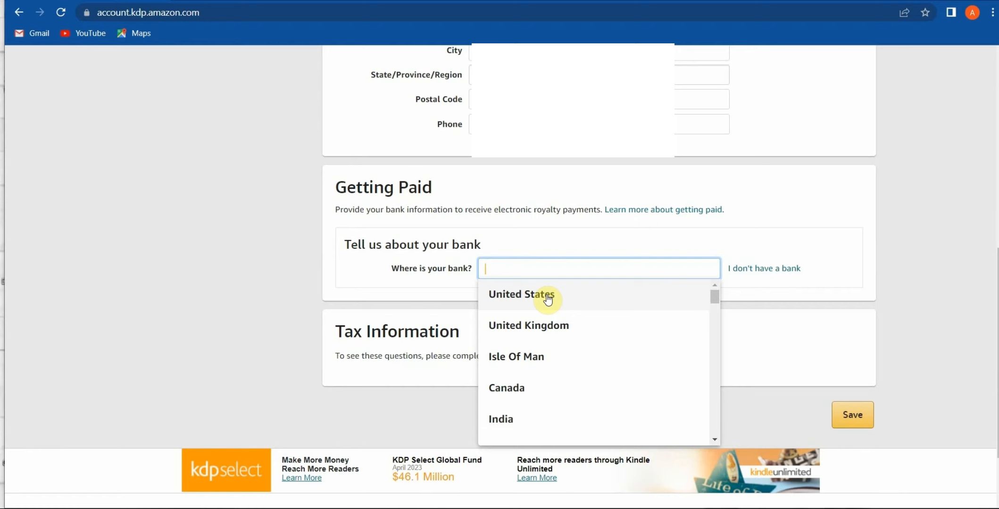
Add a United States checking account with the account holder's name, account and routing numbers.
click(547, 297)
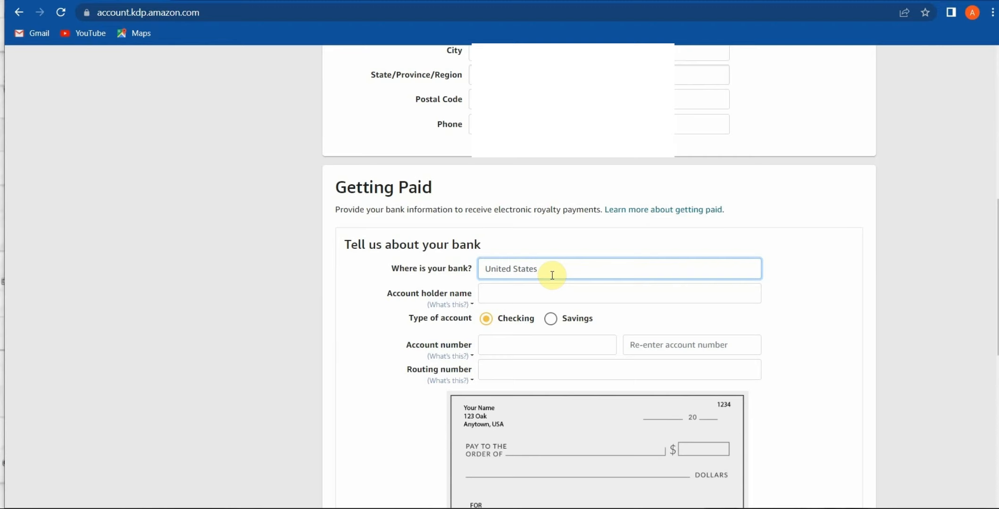
click(508, 296)
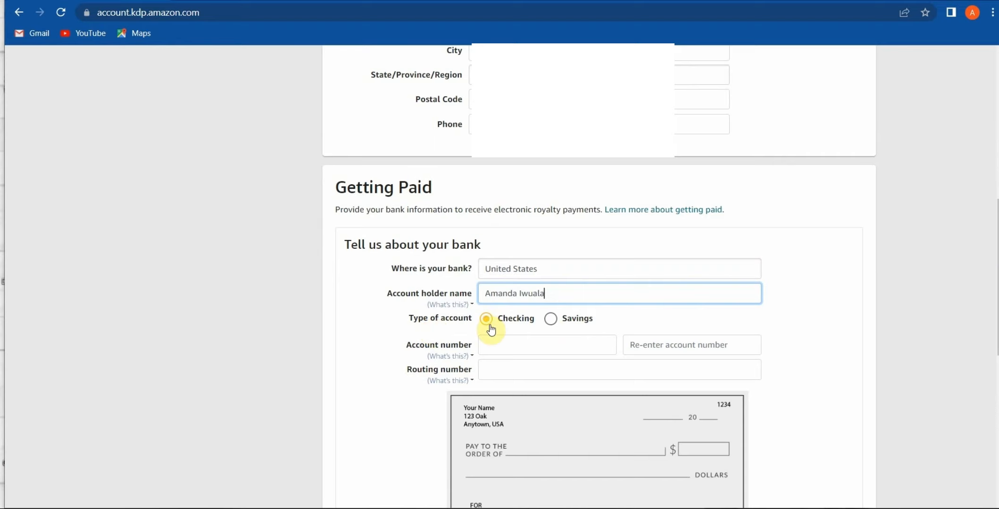
click(511, 347)
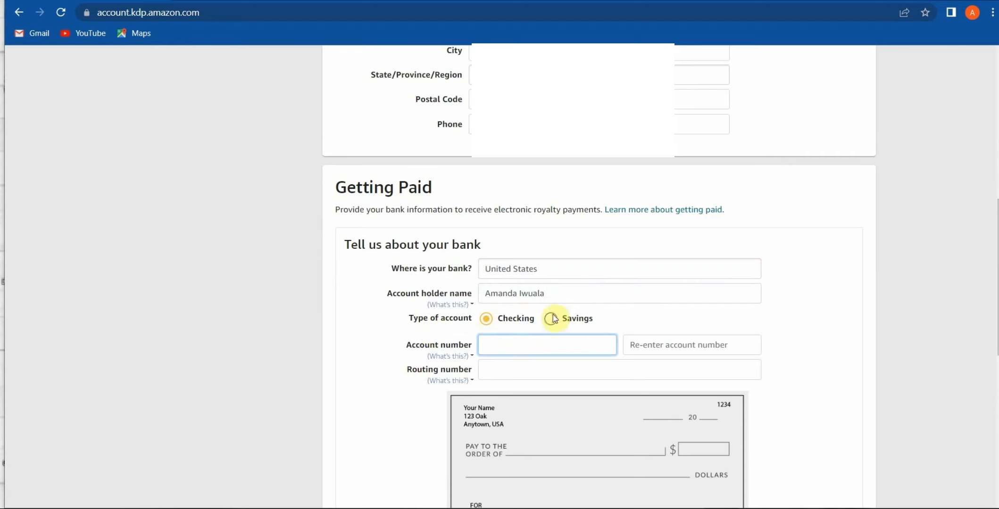
scroll(553, 319, down, 3)
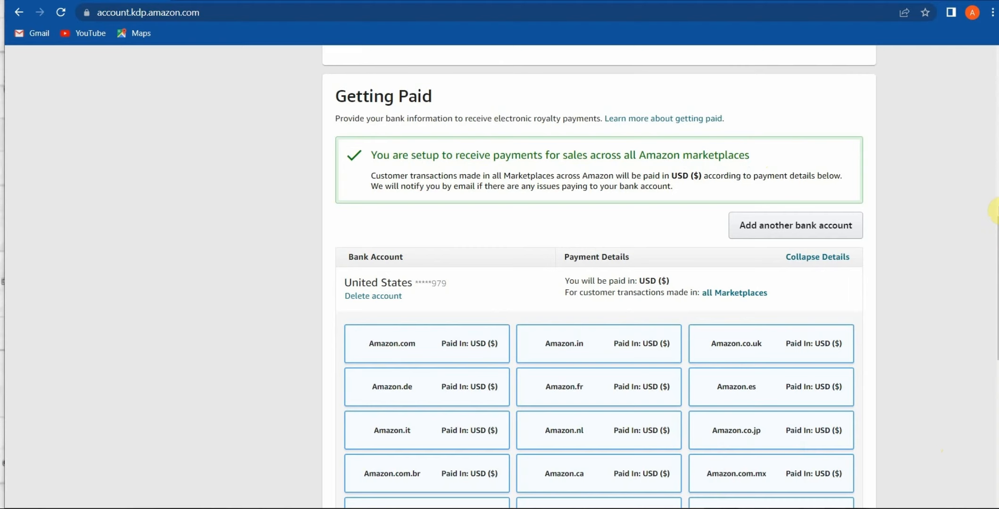
Save the account page and begin the Tax Information Interview.
scroll(990, 210, down, 9)
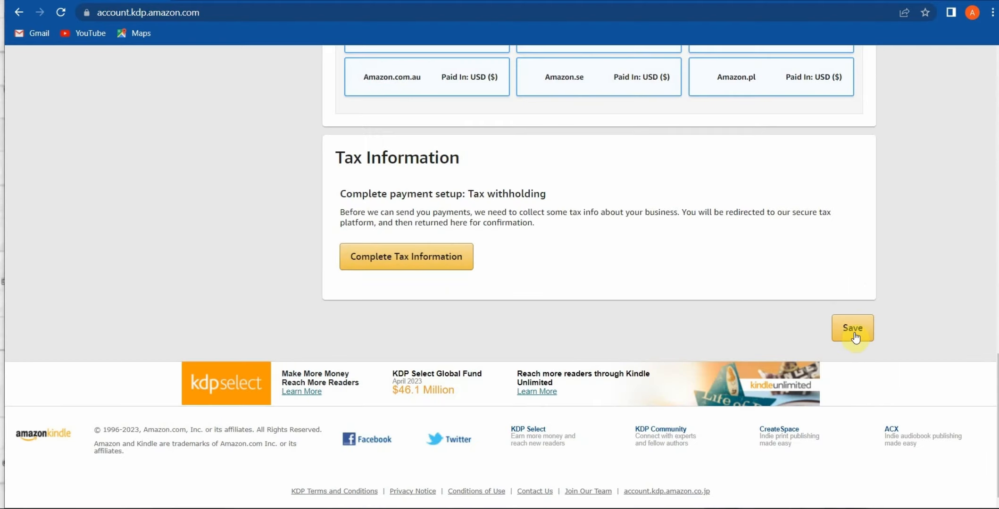
click(854, 331)
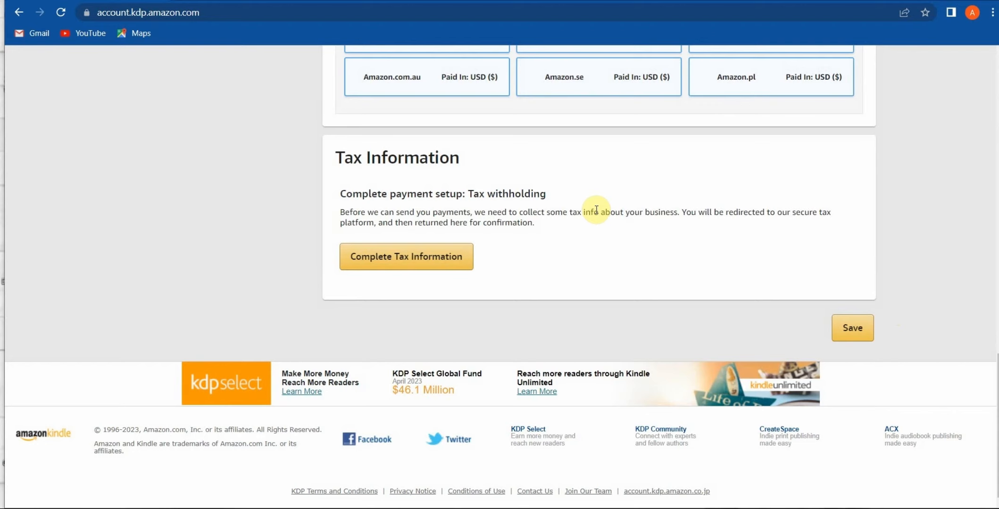
click(423, 258)
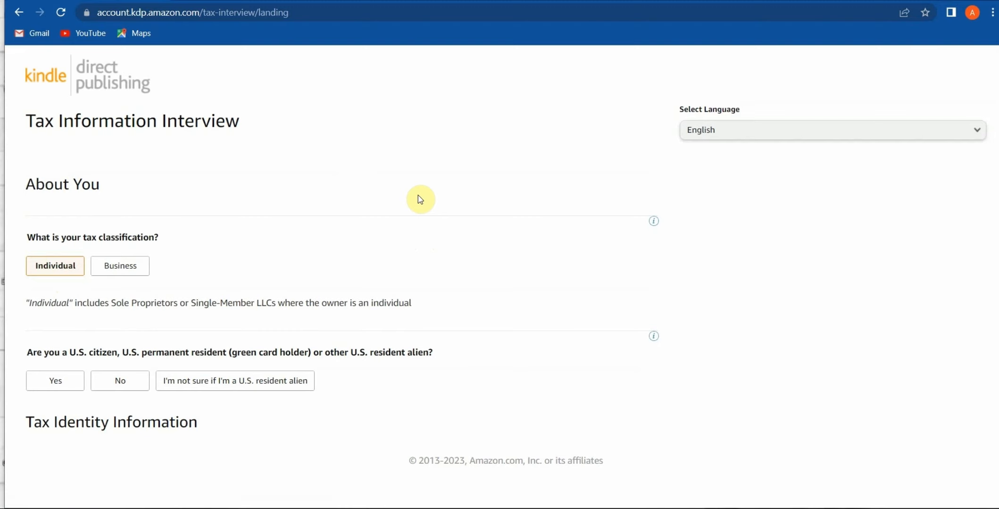
Answer the tax interview as an Individual, not a U.S. person or intermediary, with Nigerian citizenship and a non-US TIN.
click(65, 274)
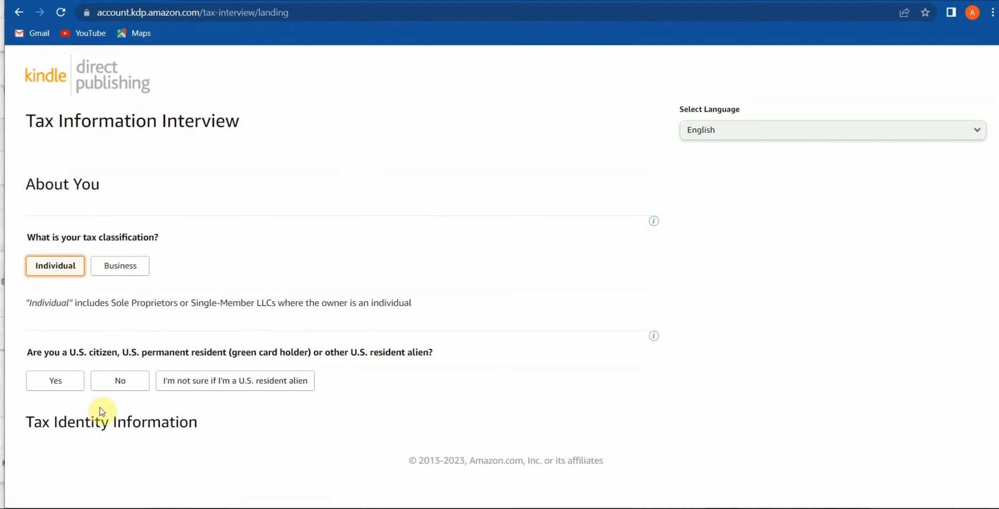
click(120, 381)
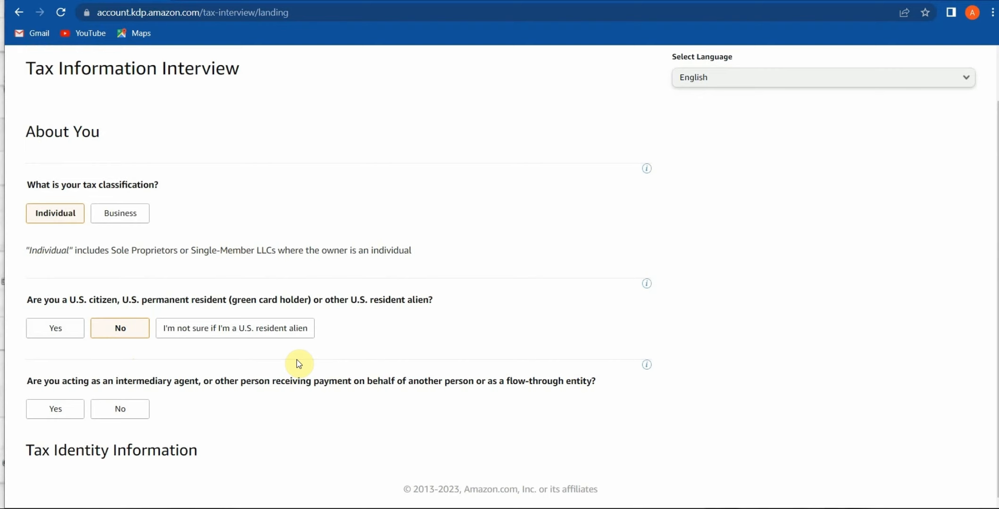
click(106, 409)
drag(998, 313, 998, 324)
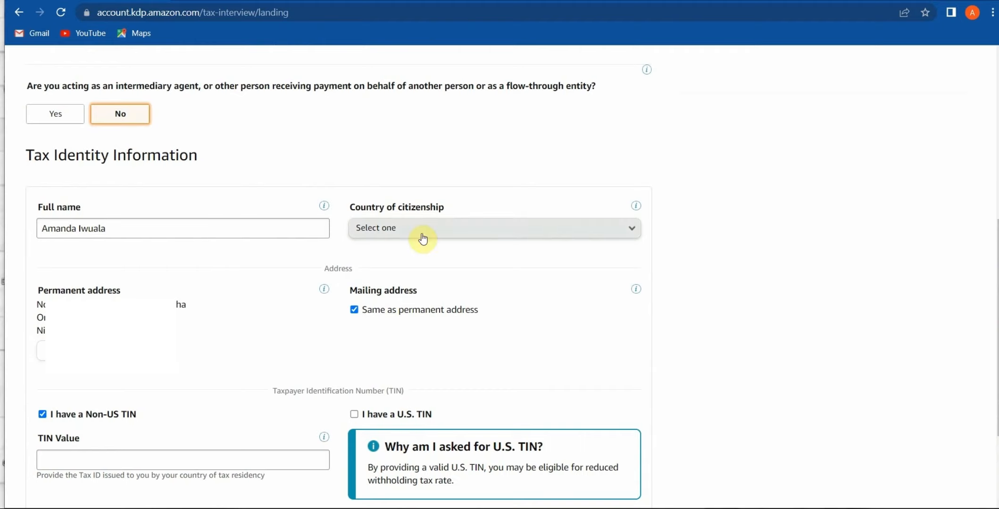
click(448, 228)
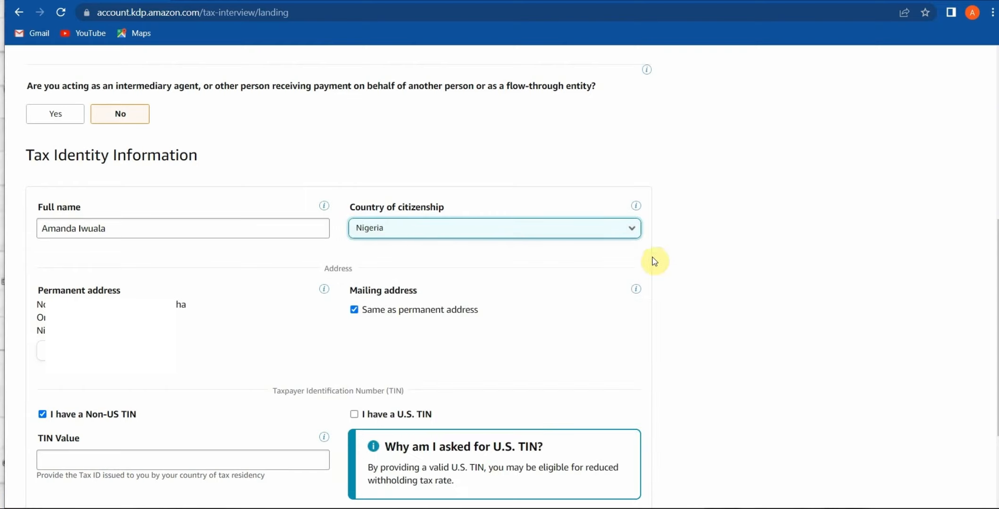
click(637, 290)
scroll(85, 371, down, 3)
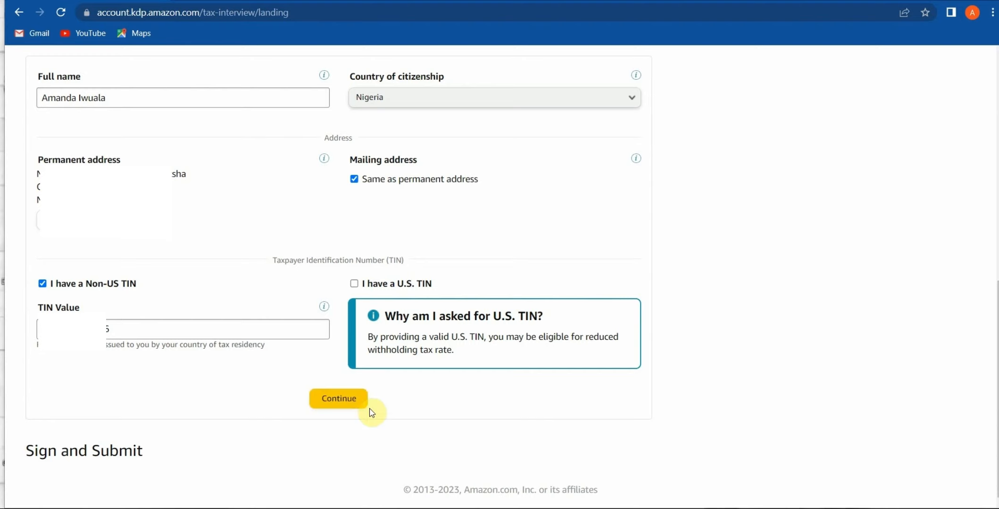
Continue to the treaty benefits section and confirm Nigeria as the country of tax residence.
click(333, 400)
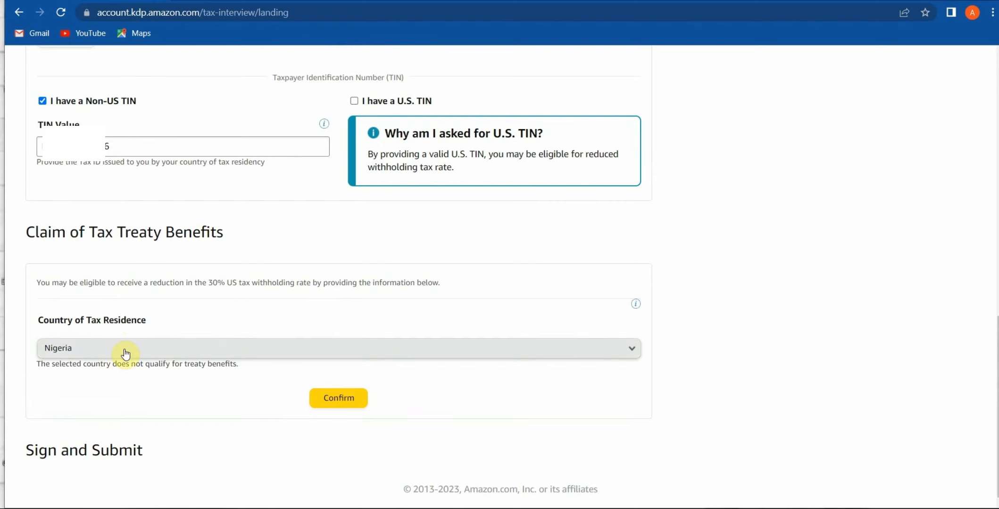
click(334, 404)
drag(992, 275, 995, 332)
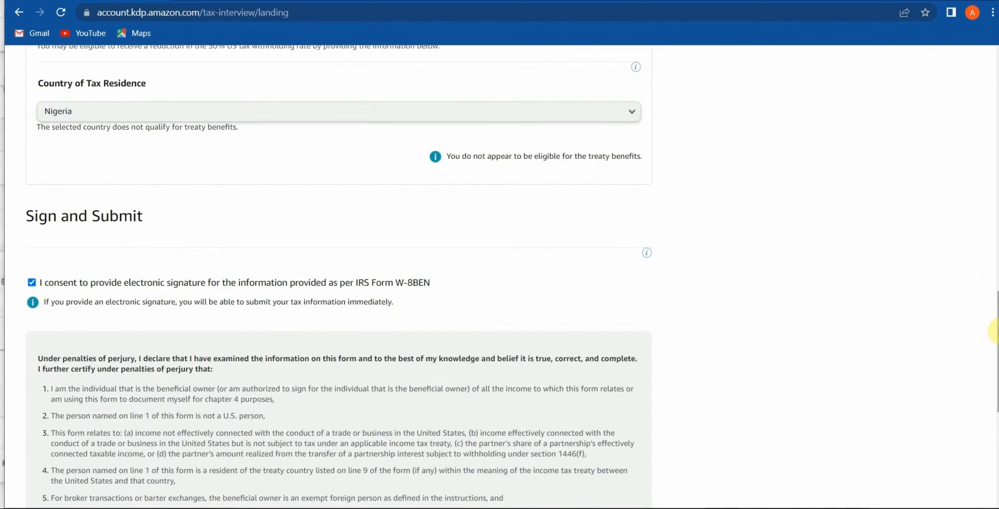
drag(994, 322, 993, 391)
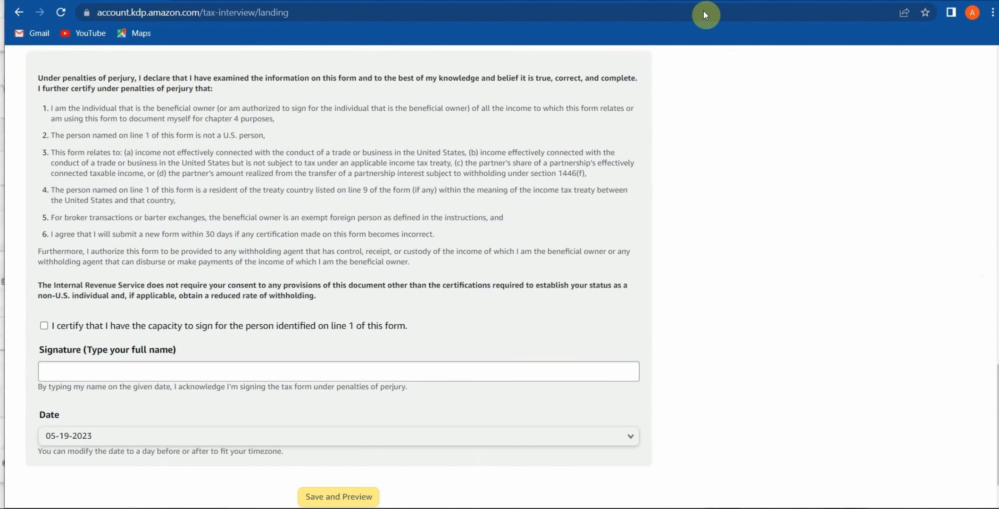
Tick the signing-capacity certification, sign with your full name, and save the W-8BEN to preview it.
click(44, 326)
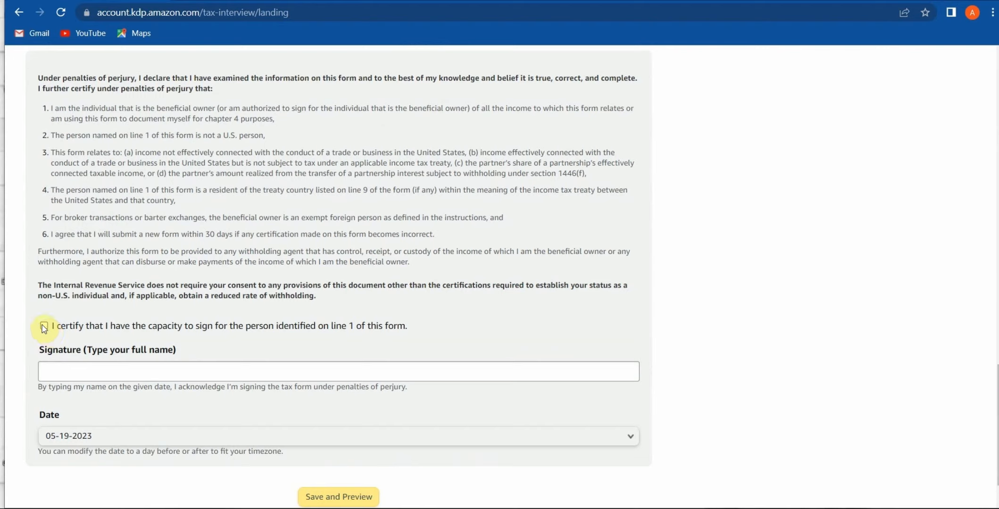
click(53, 374)
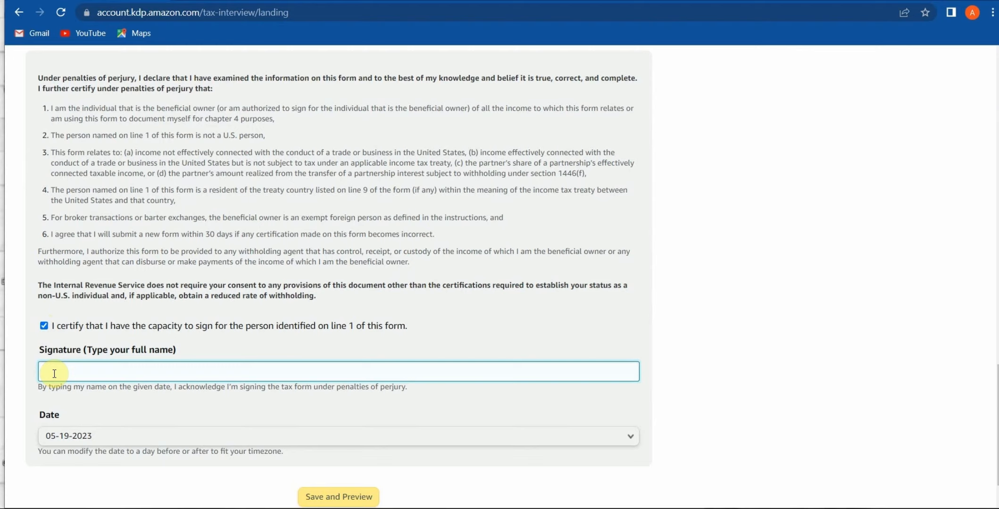
scroll(179, 395, down, 1)
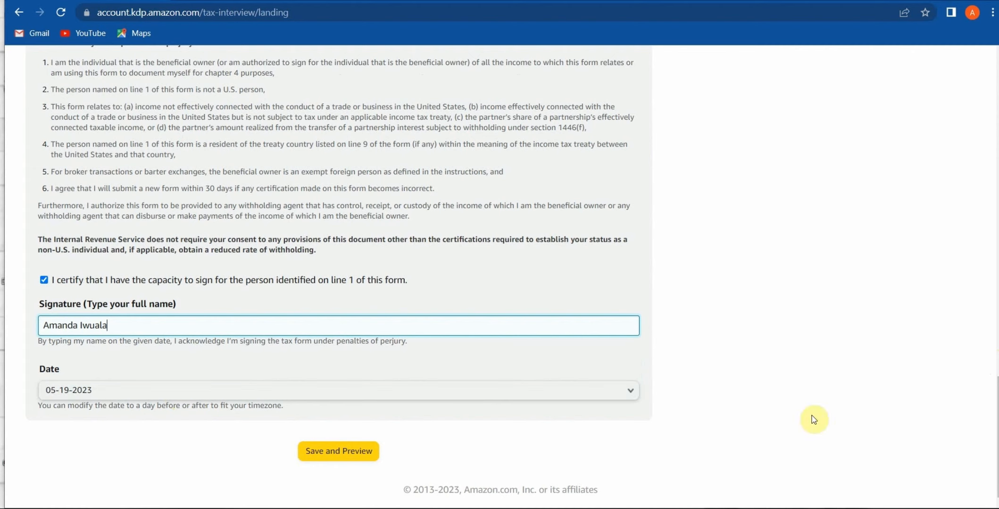
click(356, 455)
drag(993, 152, 993, 460)
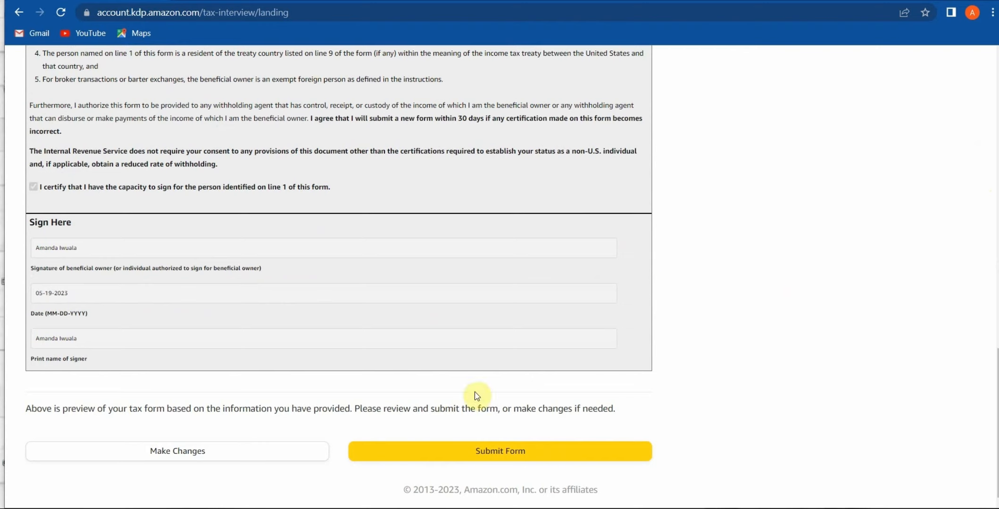